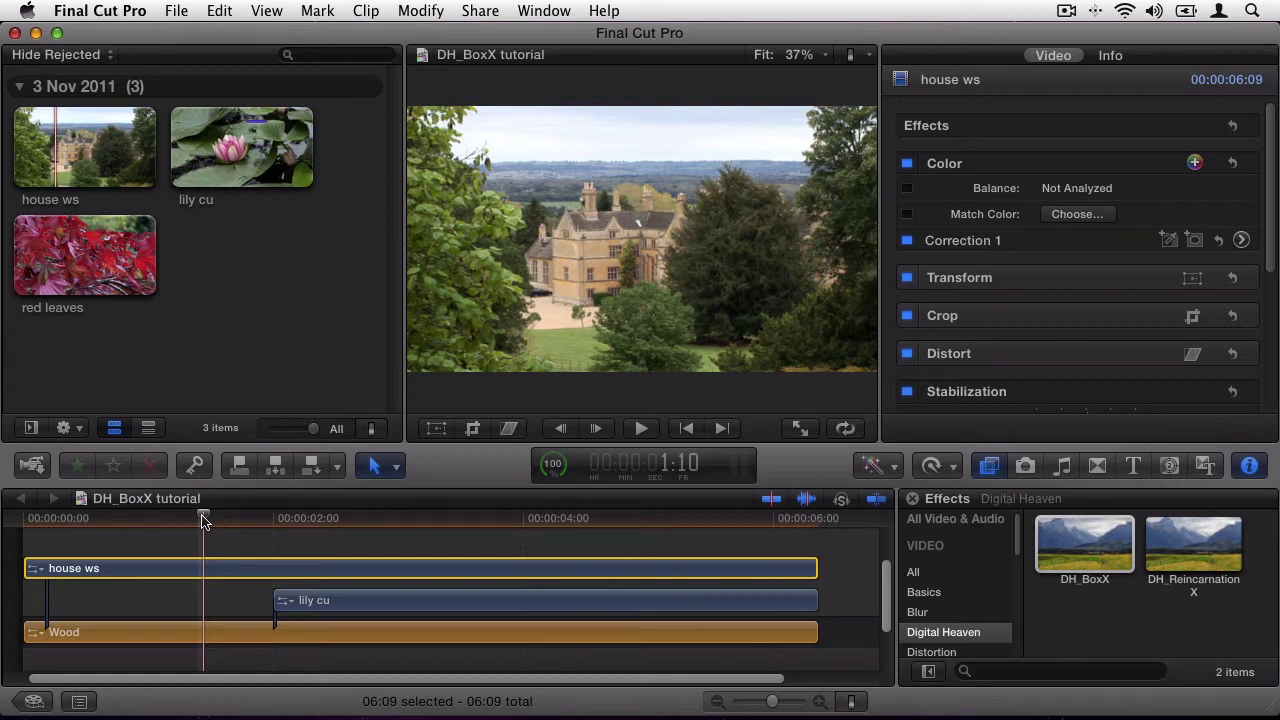
- Disable the house ws clip to reveal the lily over the wood, then replay from about 3 seconds
key("space")
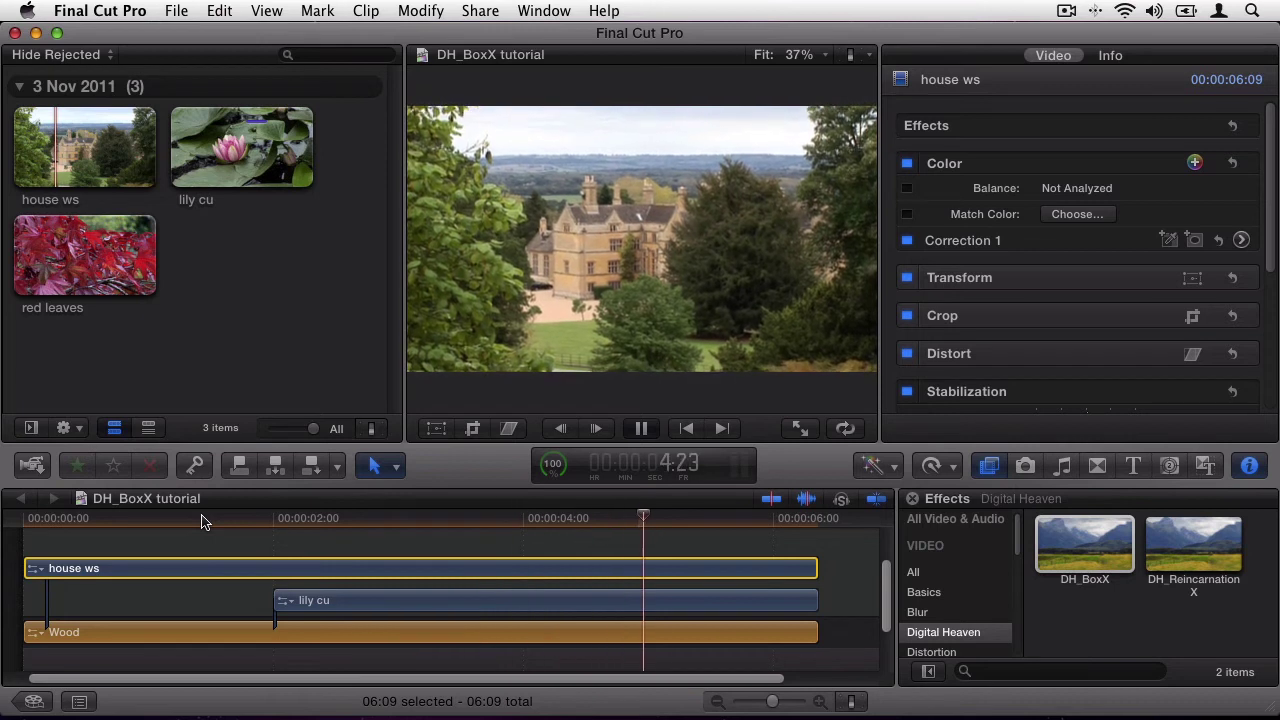
key("space")
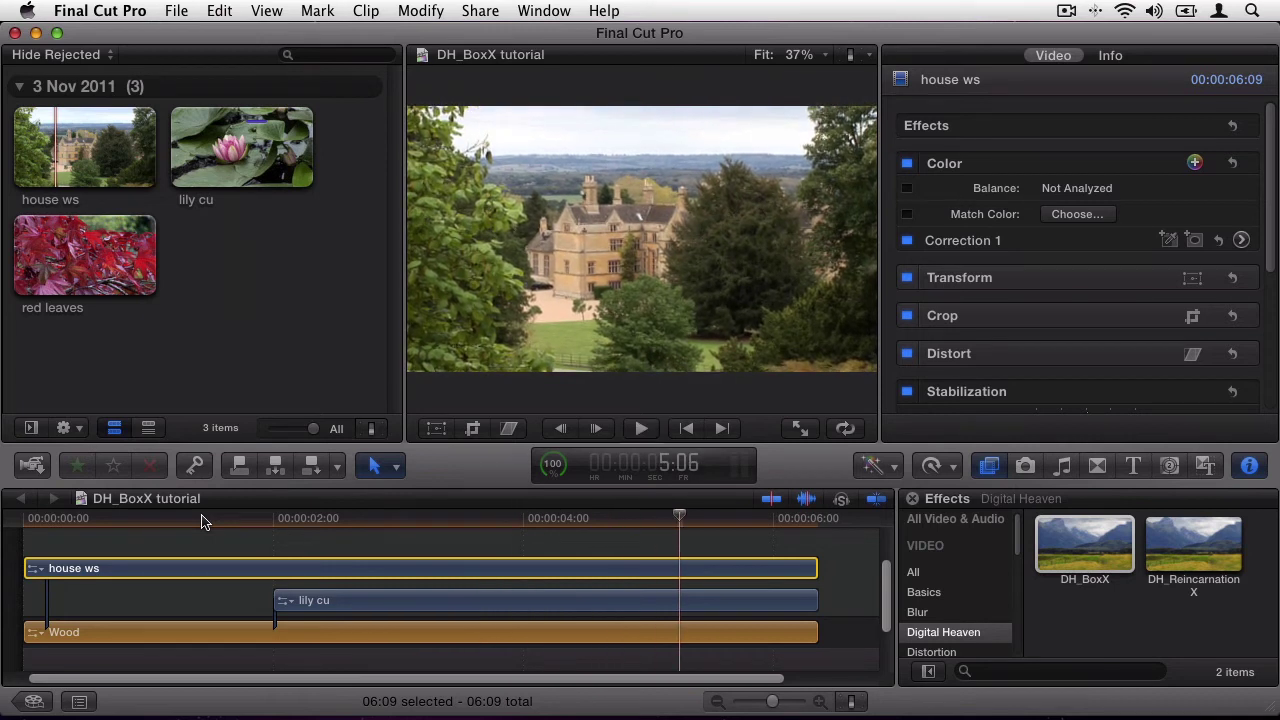
key("v")
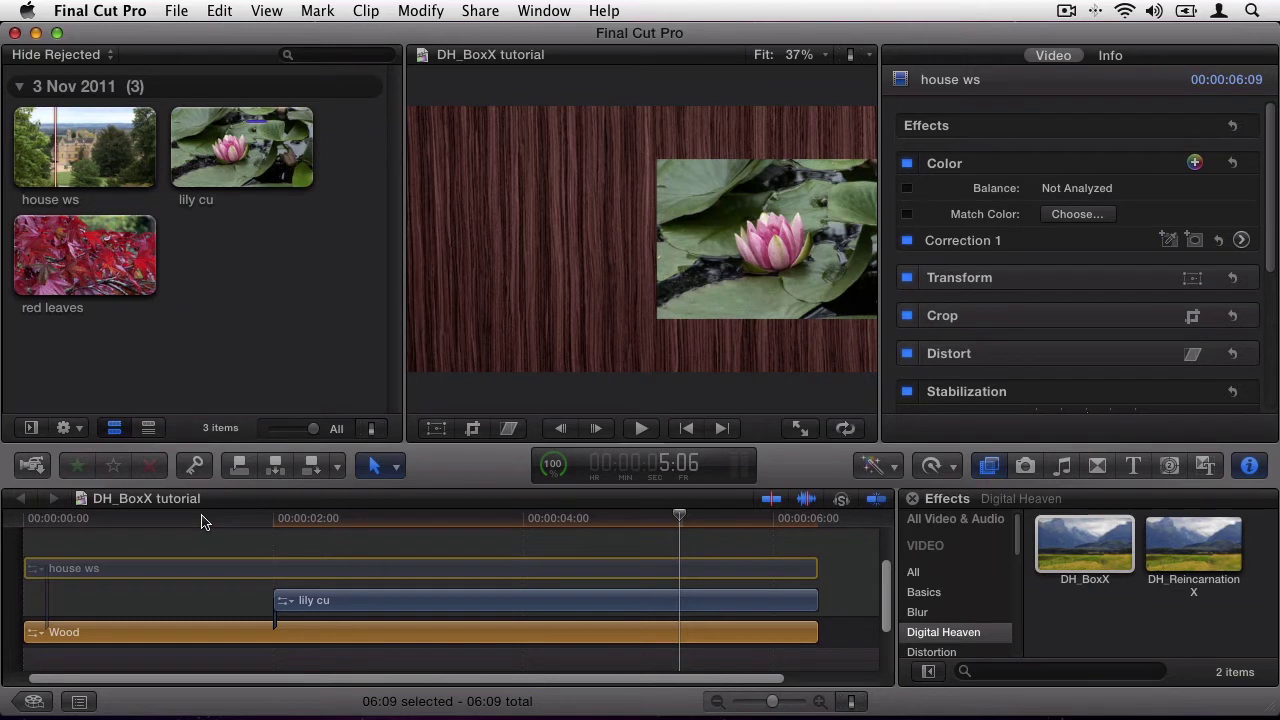
left_click(432, 560)
key("space")
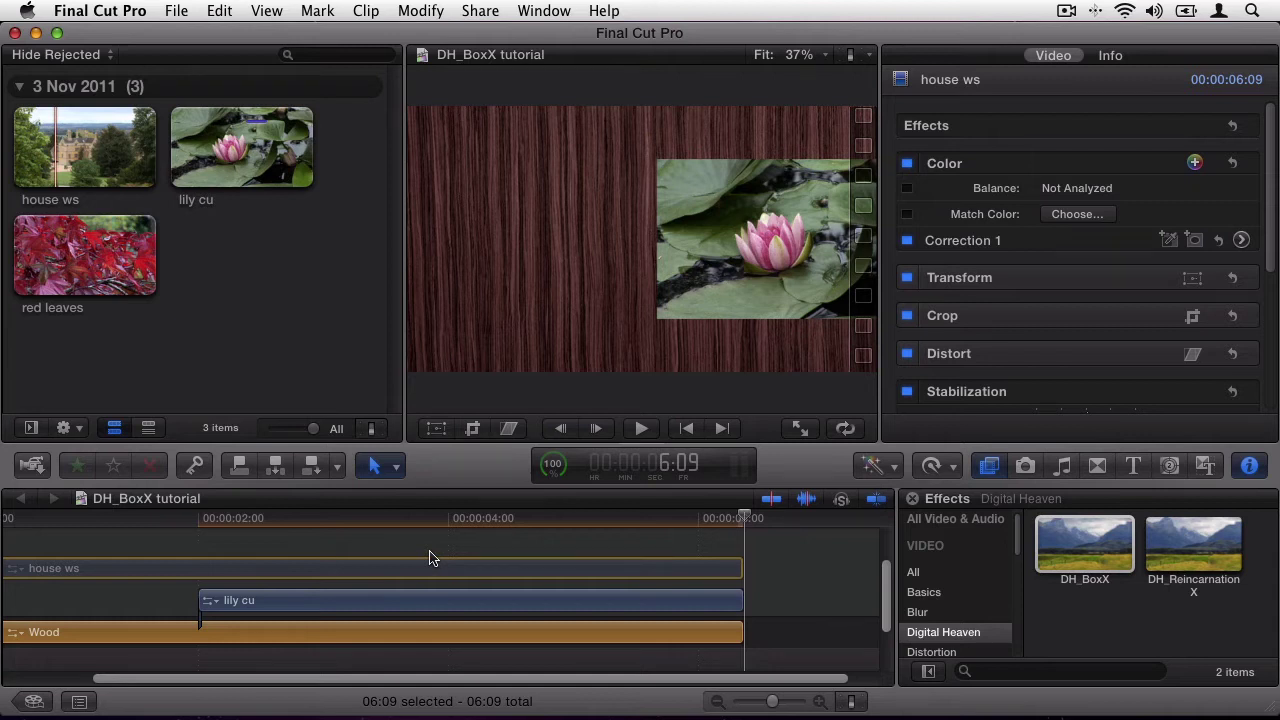
- Select the house ws clip and apply the Digital Heaven DH_BoxX effect to it
left_click(430, 568)
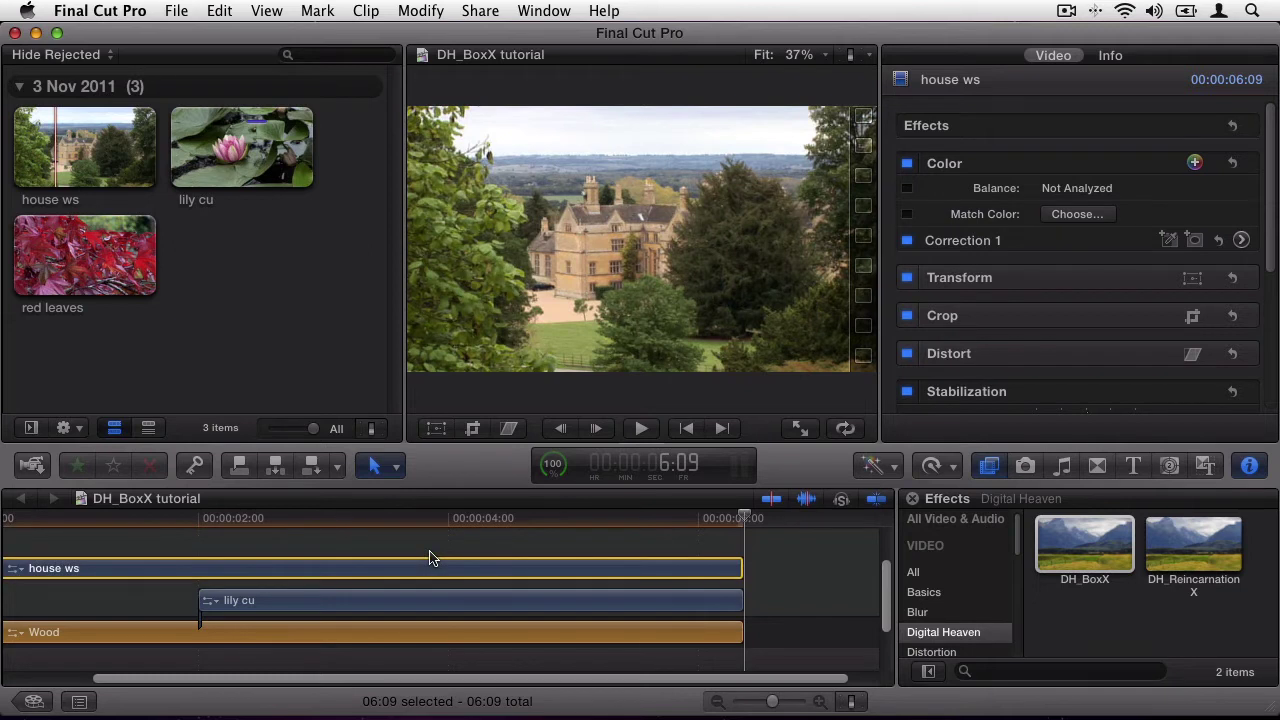
left_click(1122, 544)
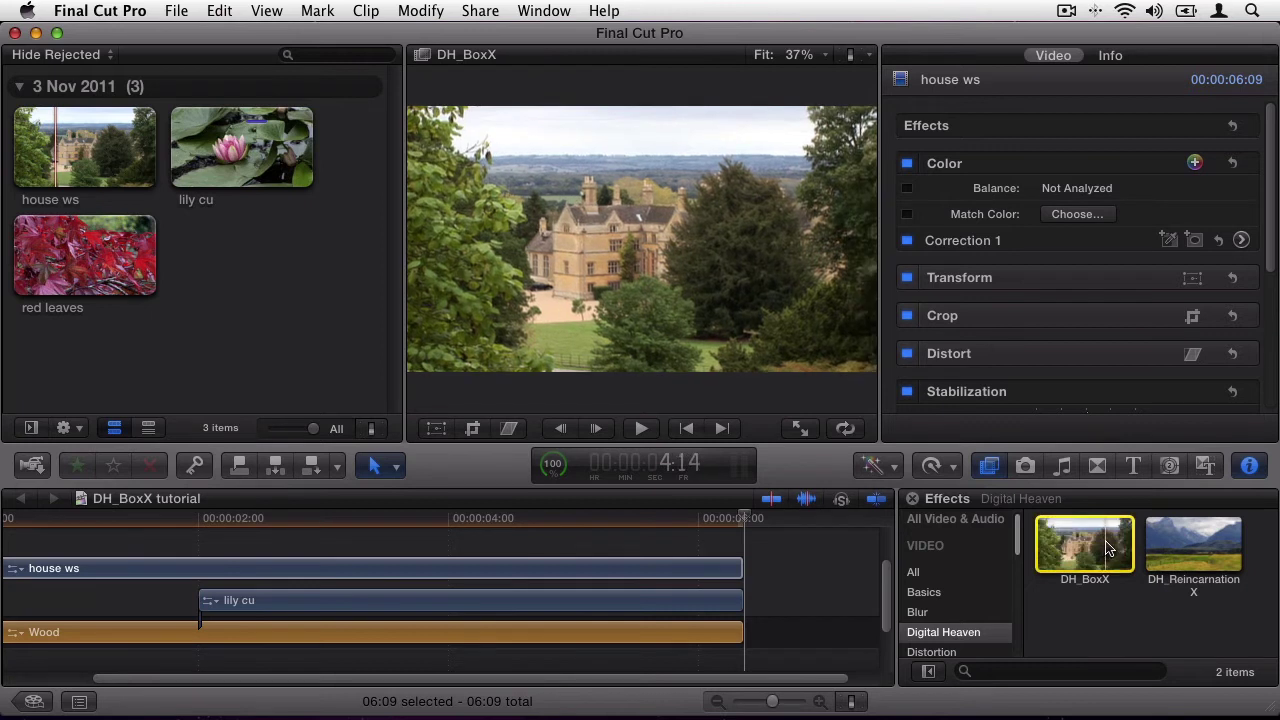
left_click_drag(1103, 548, 645, 572)
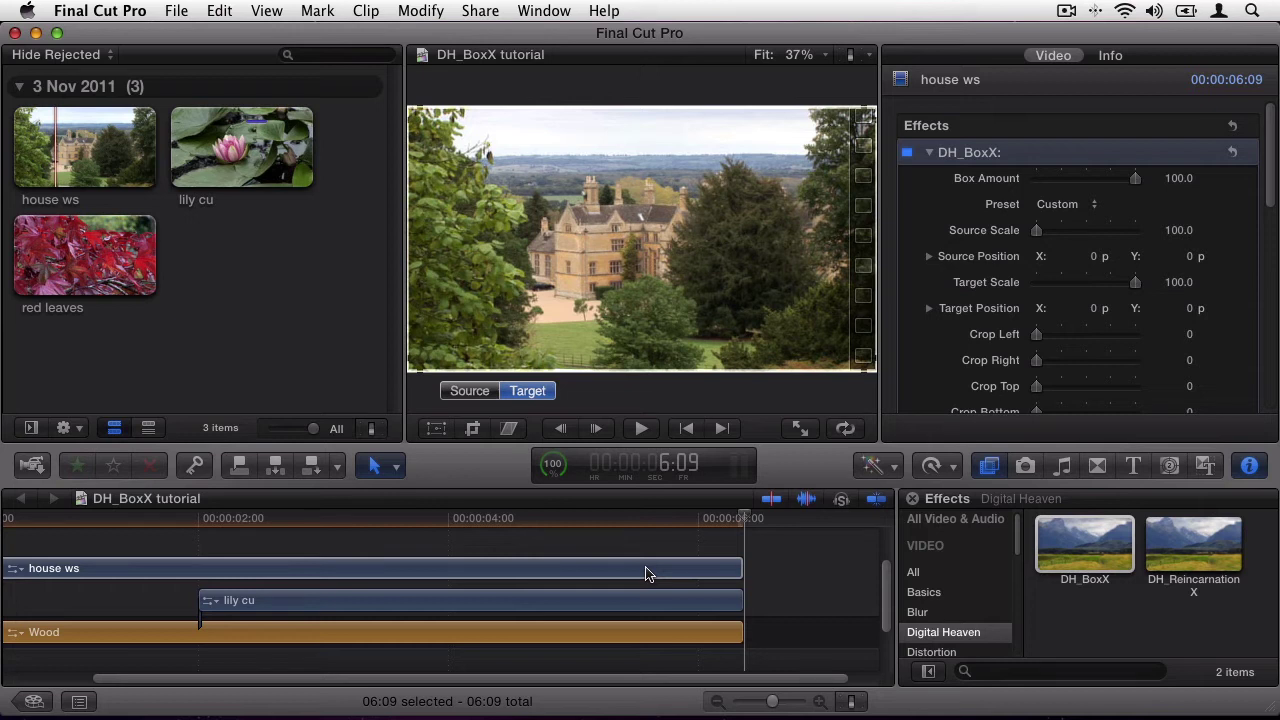
left_click(645, 572)
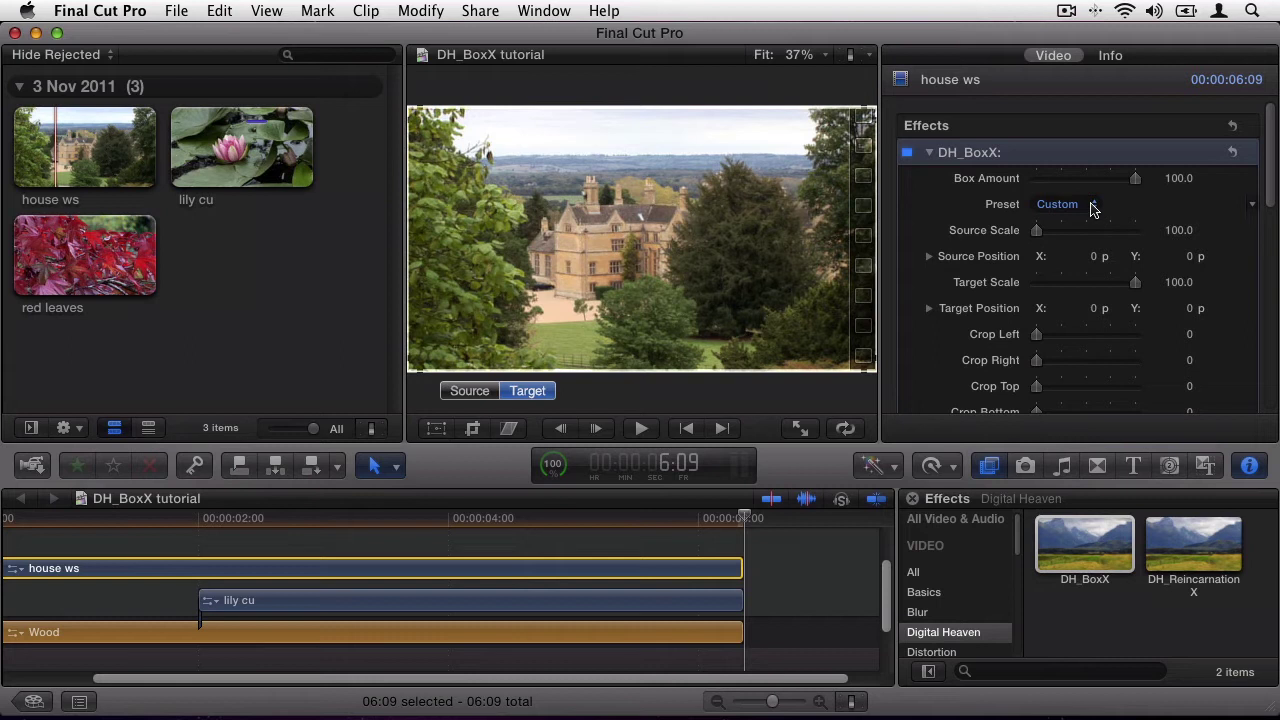
left_click(1092, 205)
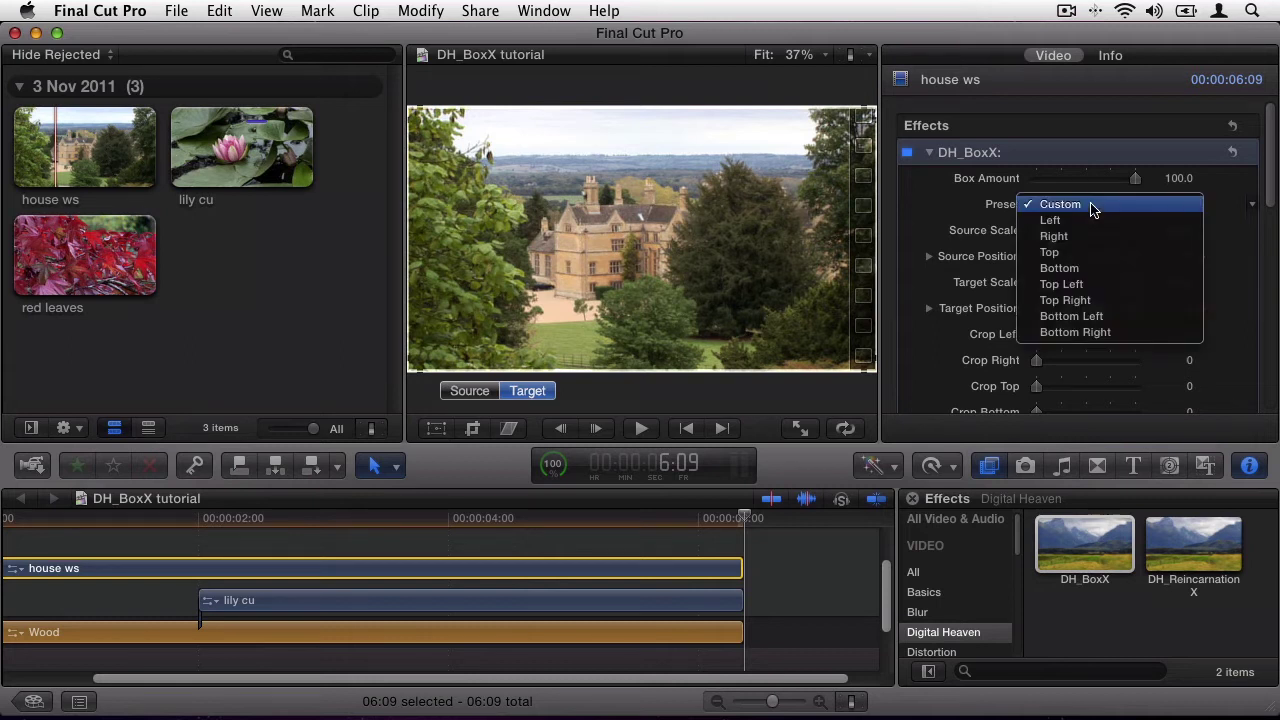
left_click(1128, 219)
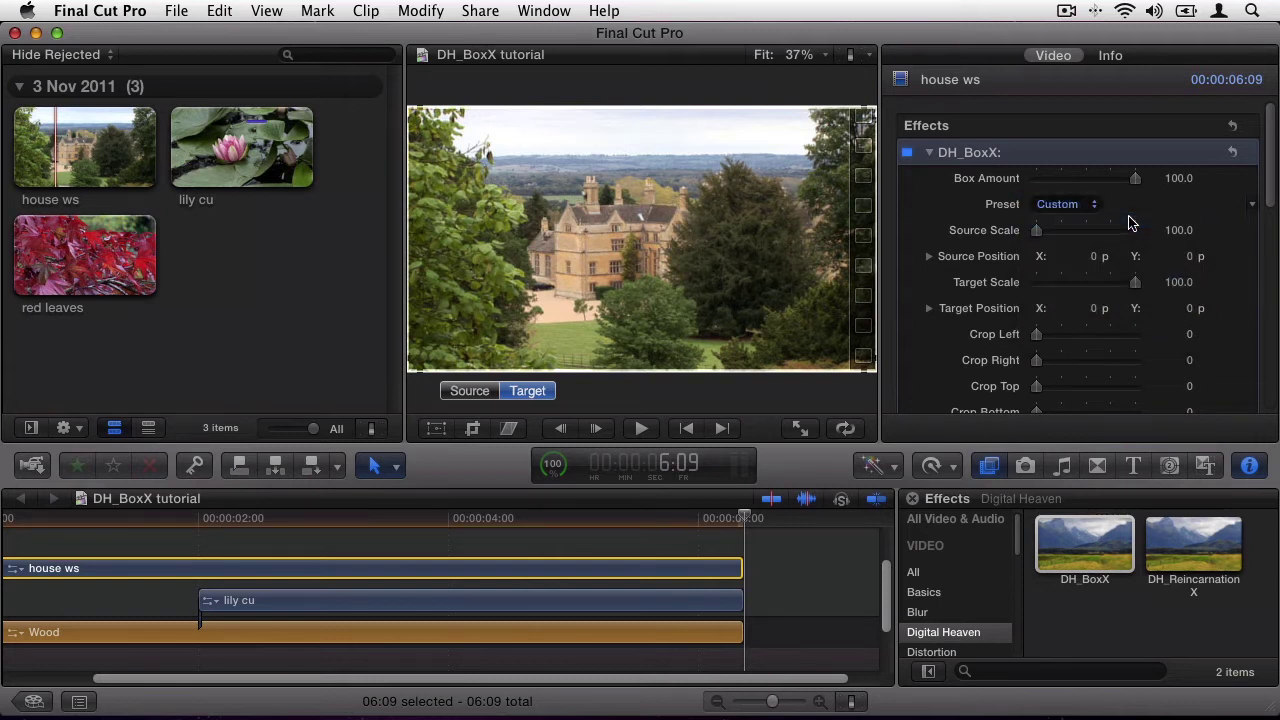
left_click(1080, 211)
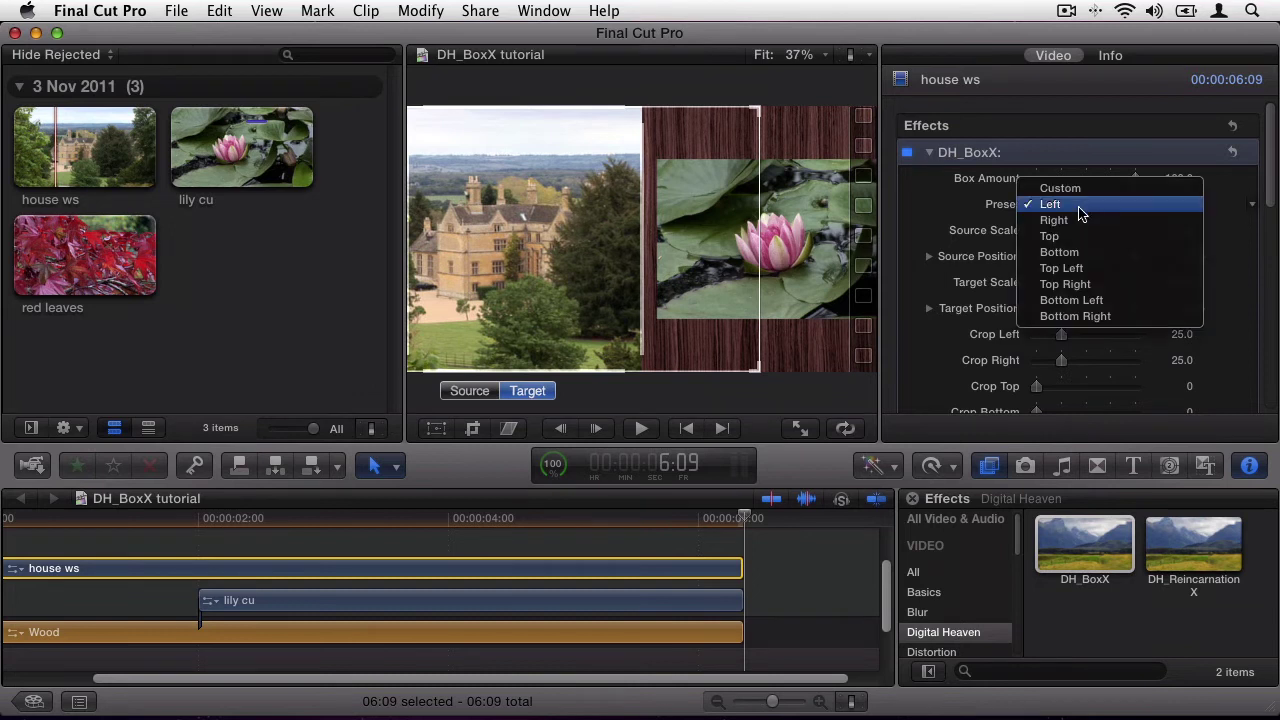
left_click(1112, 269)
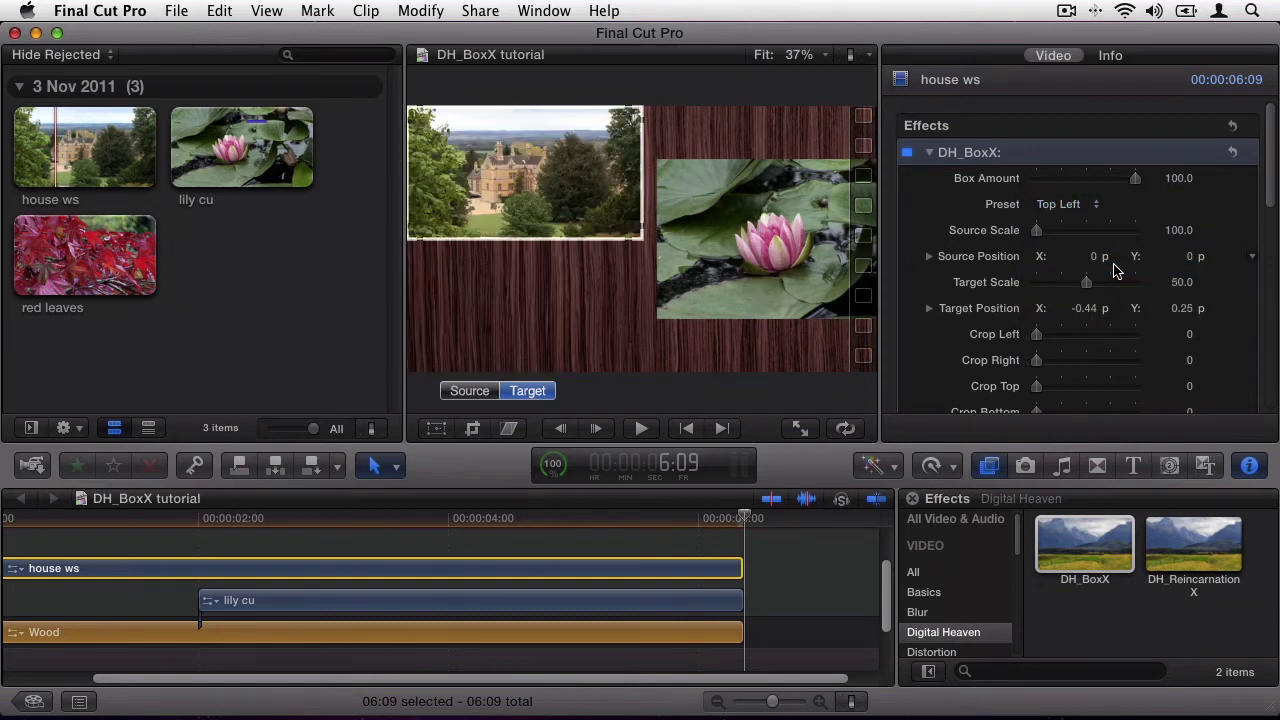
left_click(1093, 206)
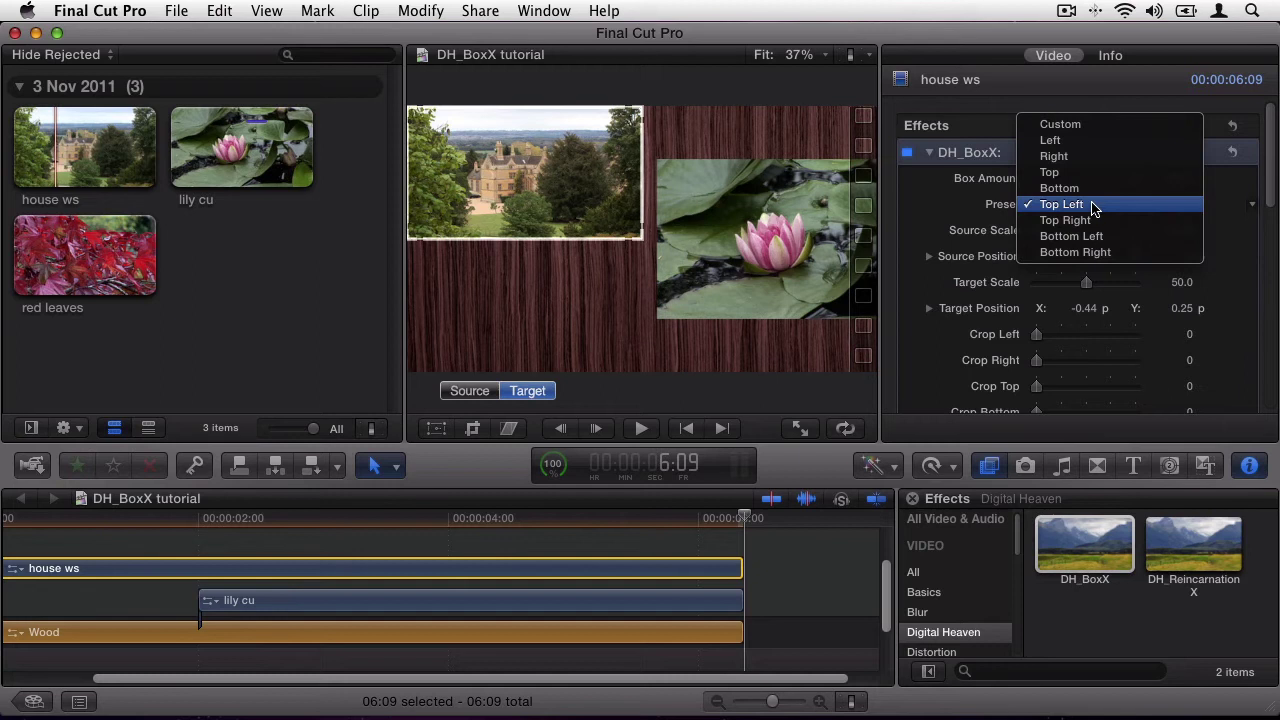
left_click(1100, 240)
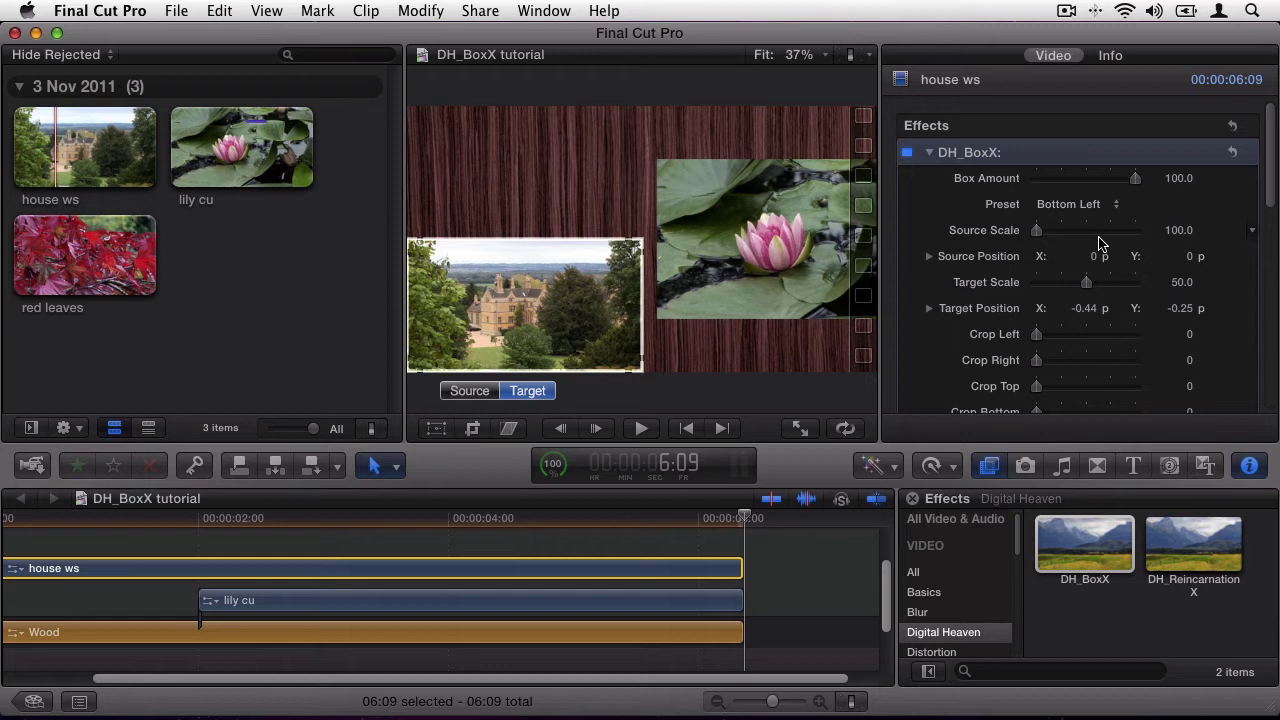
left_click(1101, 205)
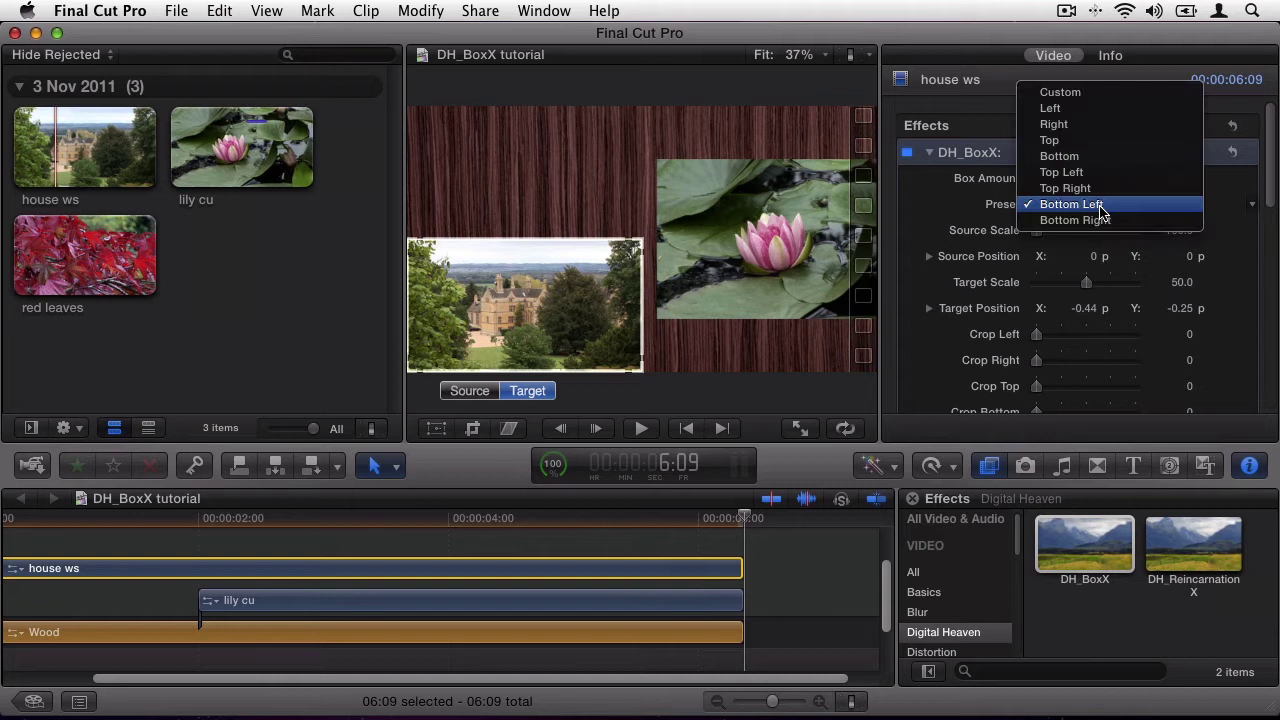
left_click(1091, 93)
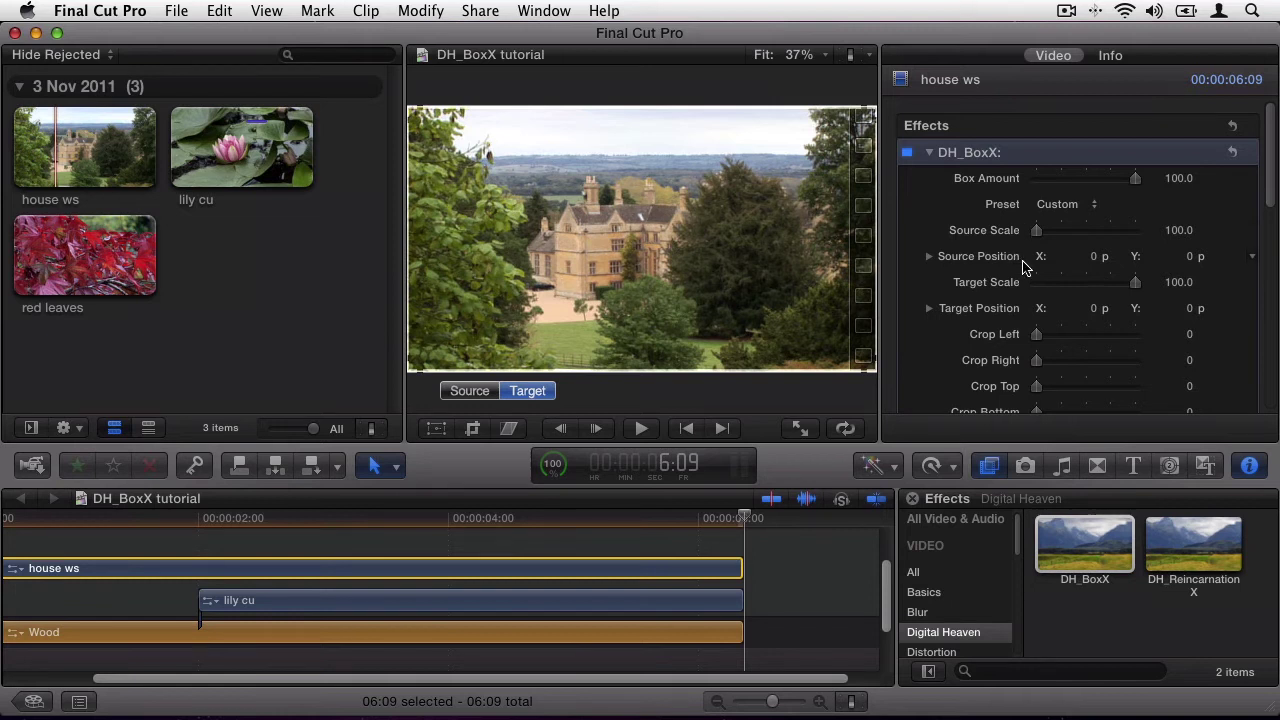
- Shrink the house box to about 59 target scale and nudge it slightly left
left_click_drag(1130, 286, 1095, 288)
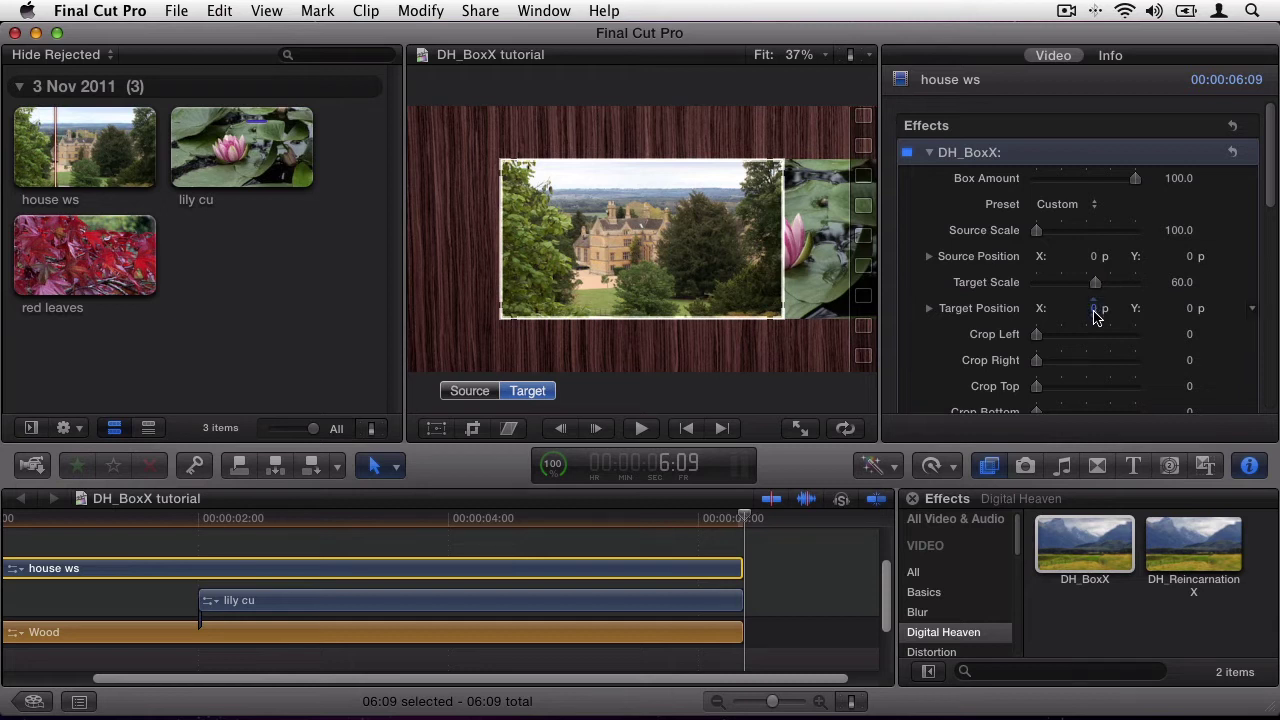
left_click_drag(1092, 309, 1060, 370)
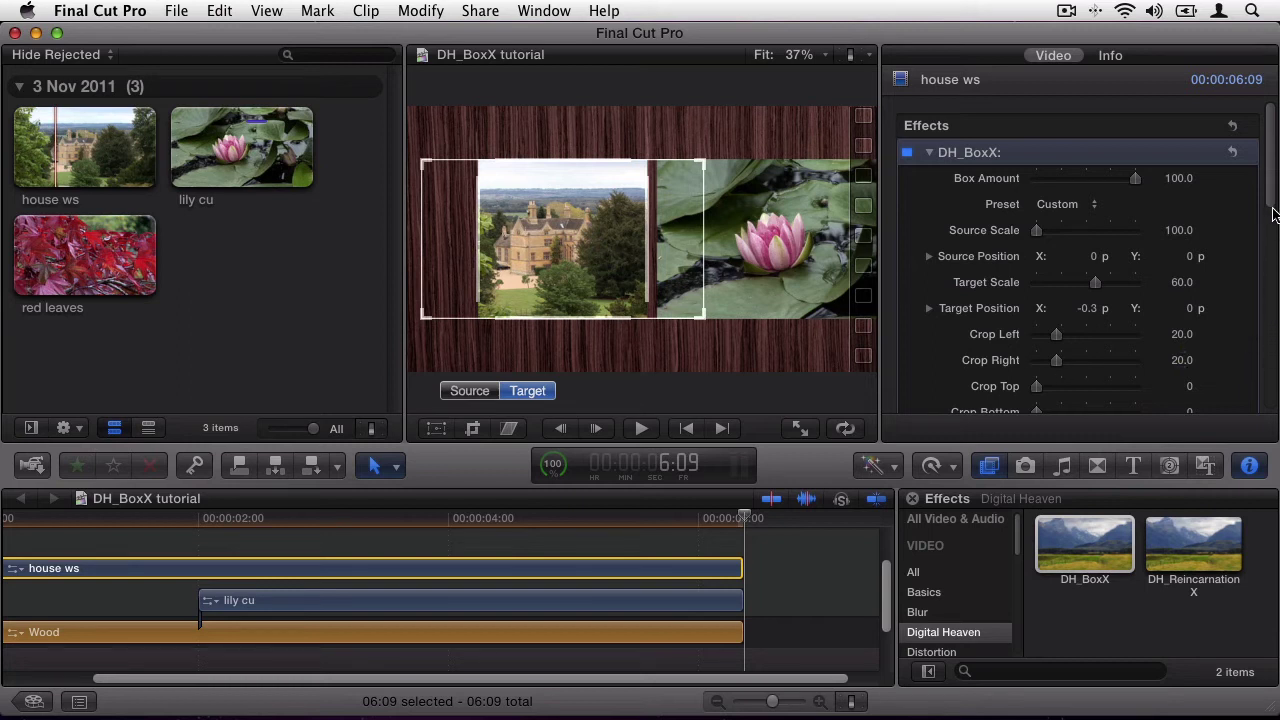
- Preview the boxed house clip playing beside the lily clip
scroll(1272, 215, "down", 2)
scroll(1272, 215, "down", 5)
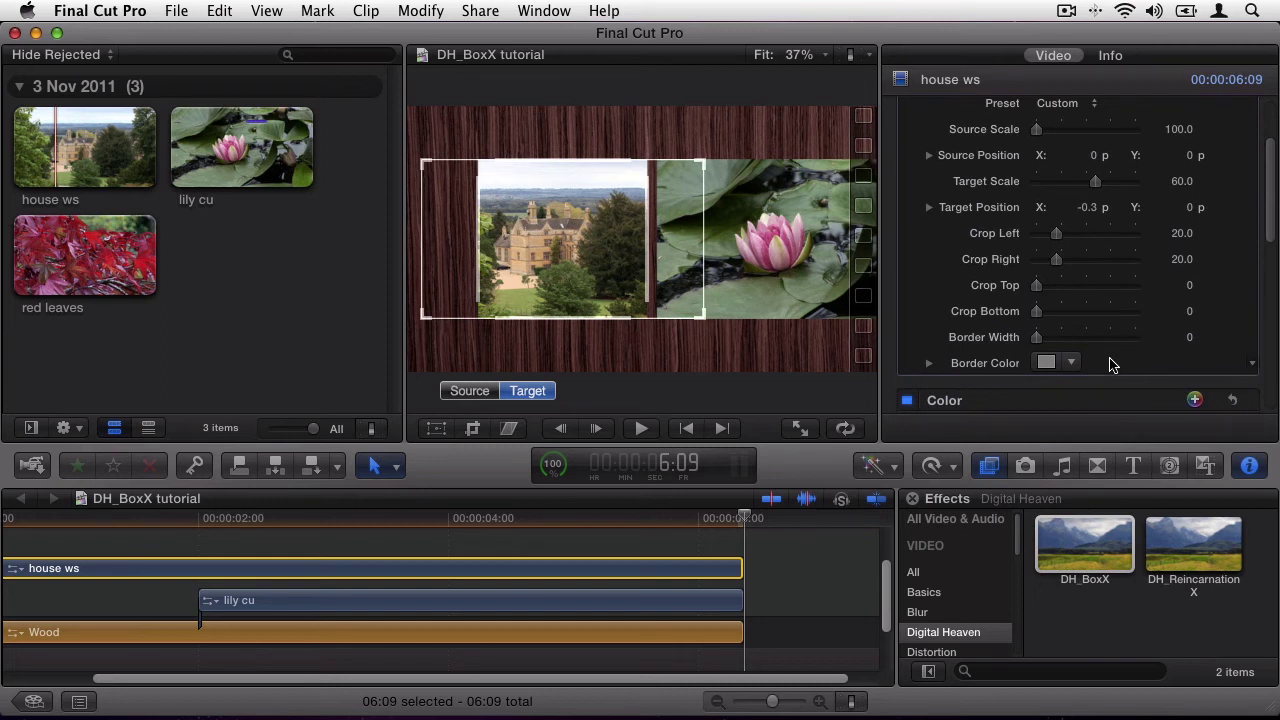
key("space")
scroll(1264, 270, "up", 3)
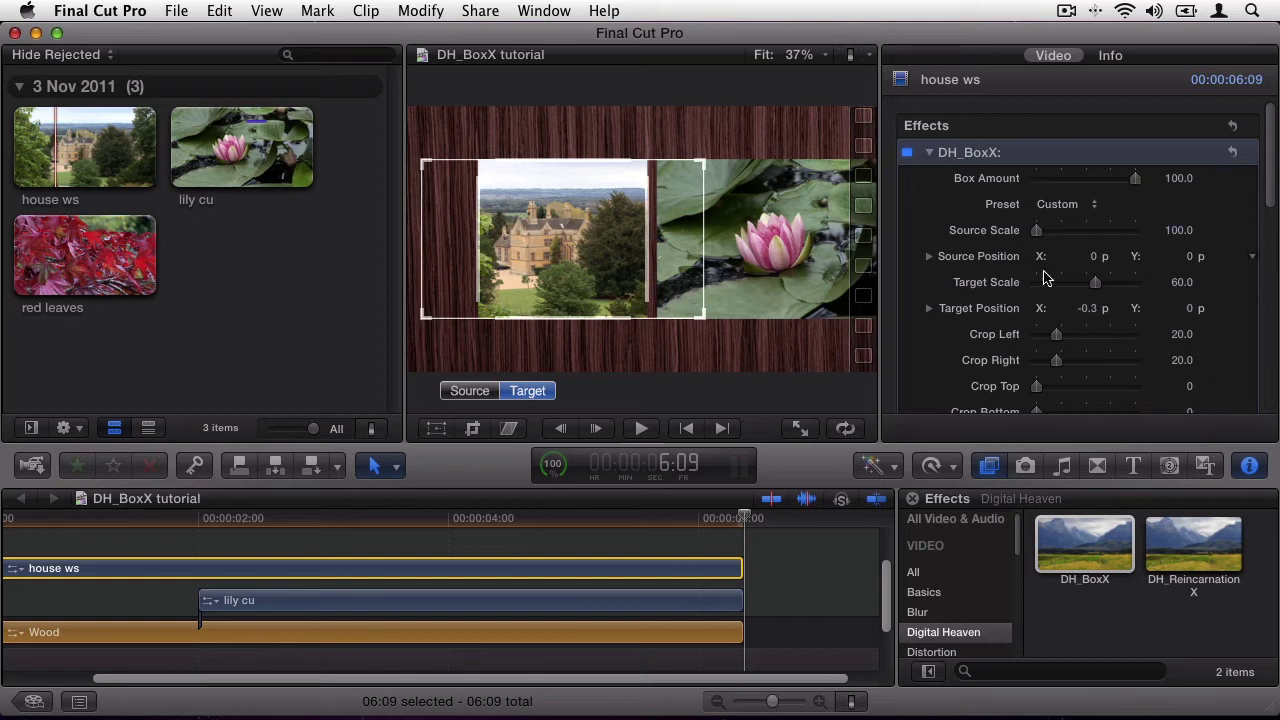
- Set Box Amount to 0 for full screen and keyframe it at 2:00
left_click_drag(1137, 178, 1030, 179)
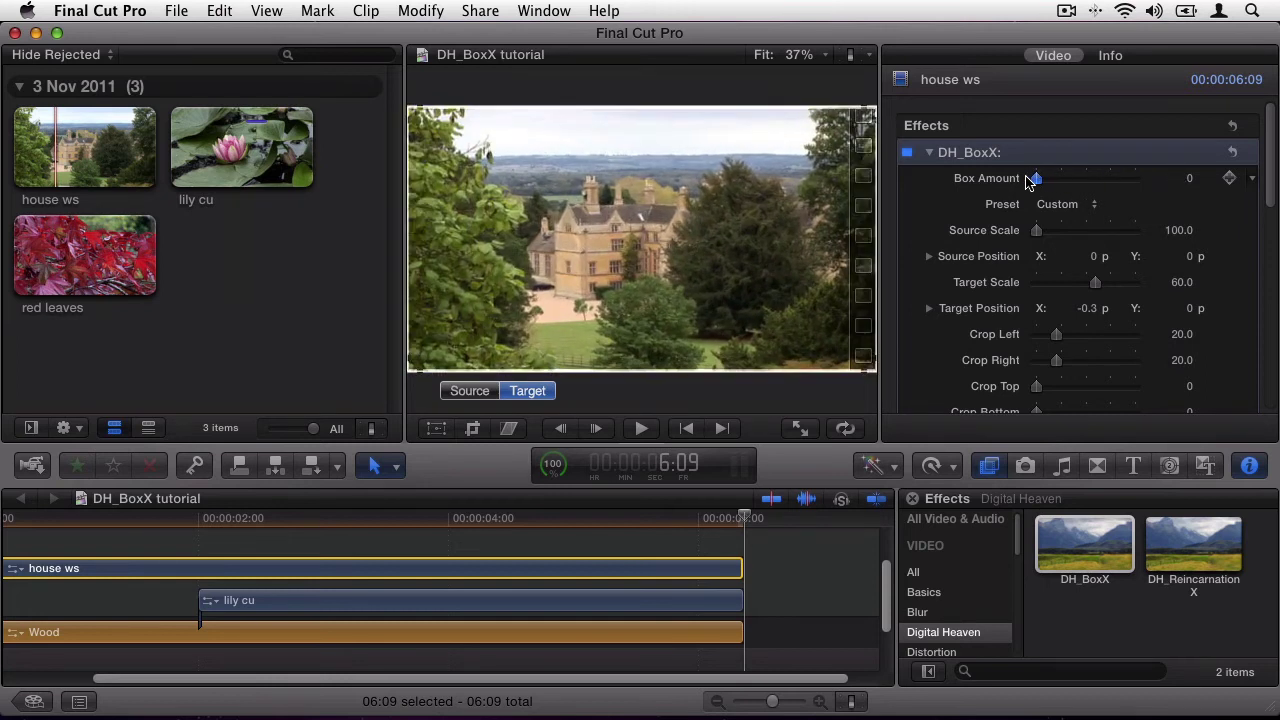
left_click_drag(1029, 181, 1029, 181)
key("Up")
left_click(1230, 179)
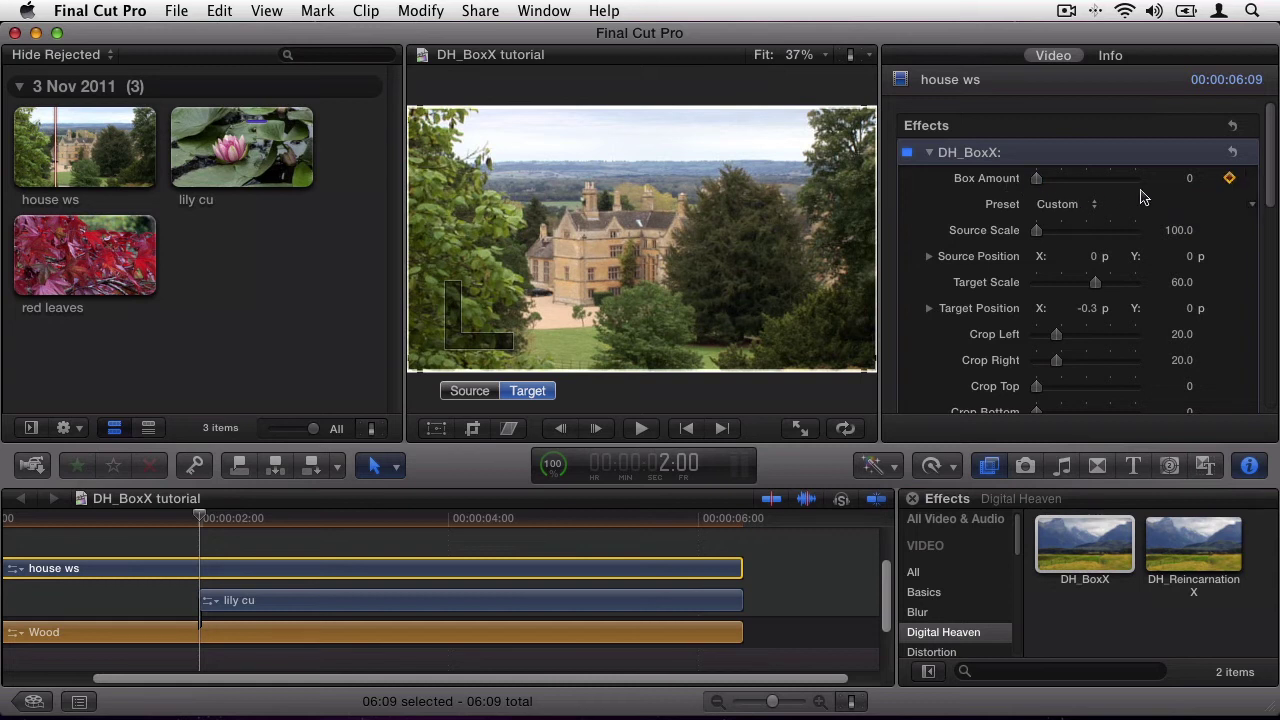
- Keyframe Box Amount 100 at 3:05, then play the box animation from the start
key("space")
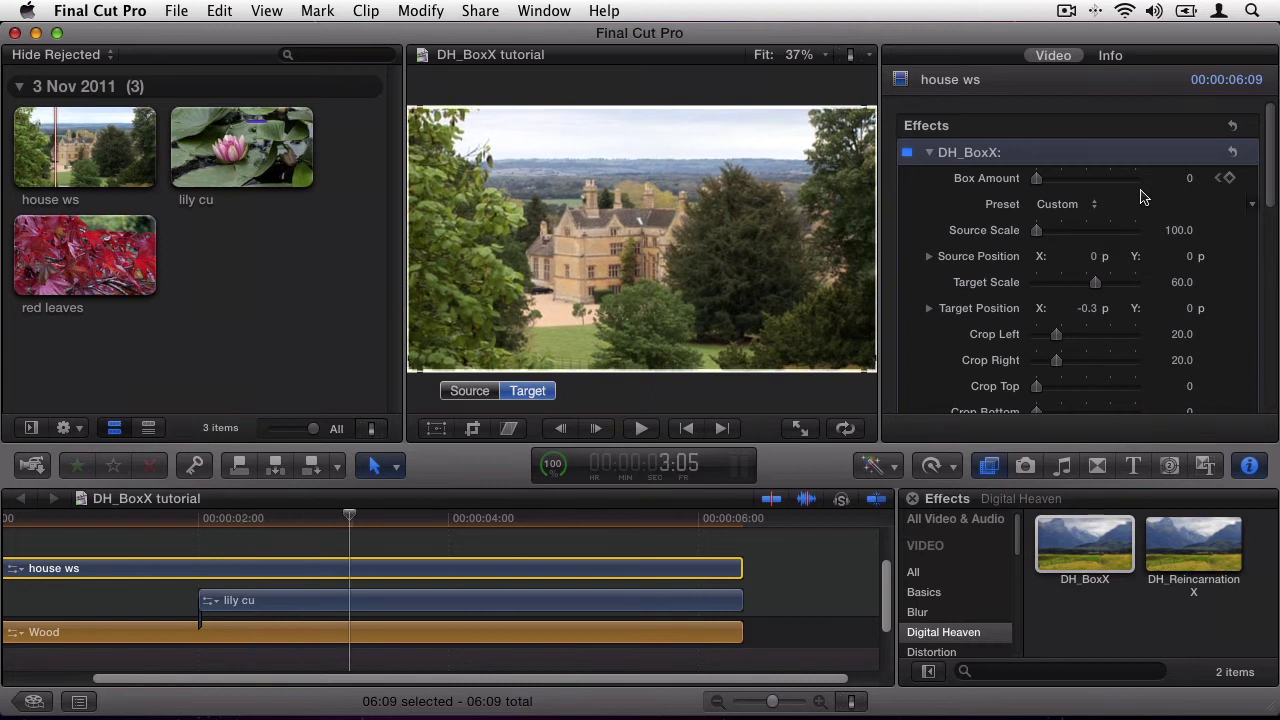
left_click(1229, 178)
left_click_drag(1108, 186, 1162, 194)
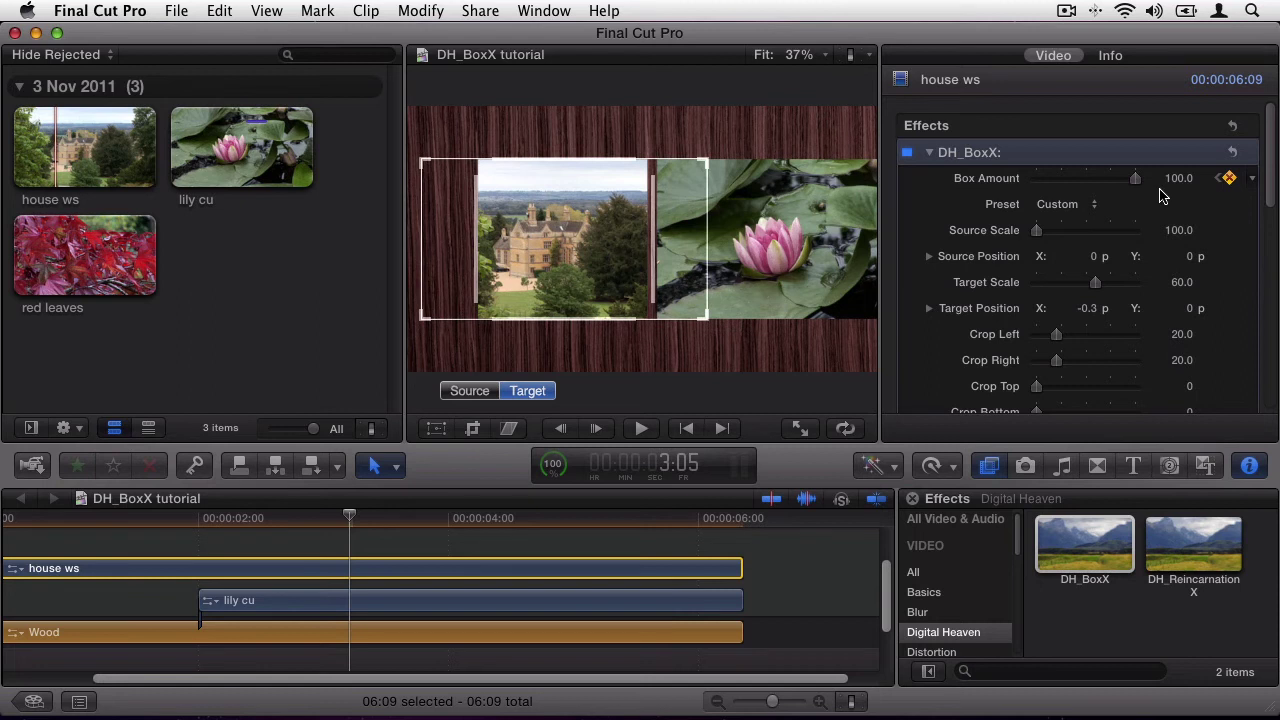
key("Home")
key("space")
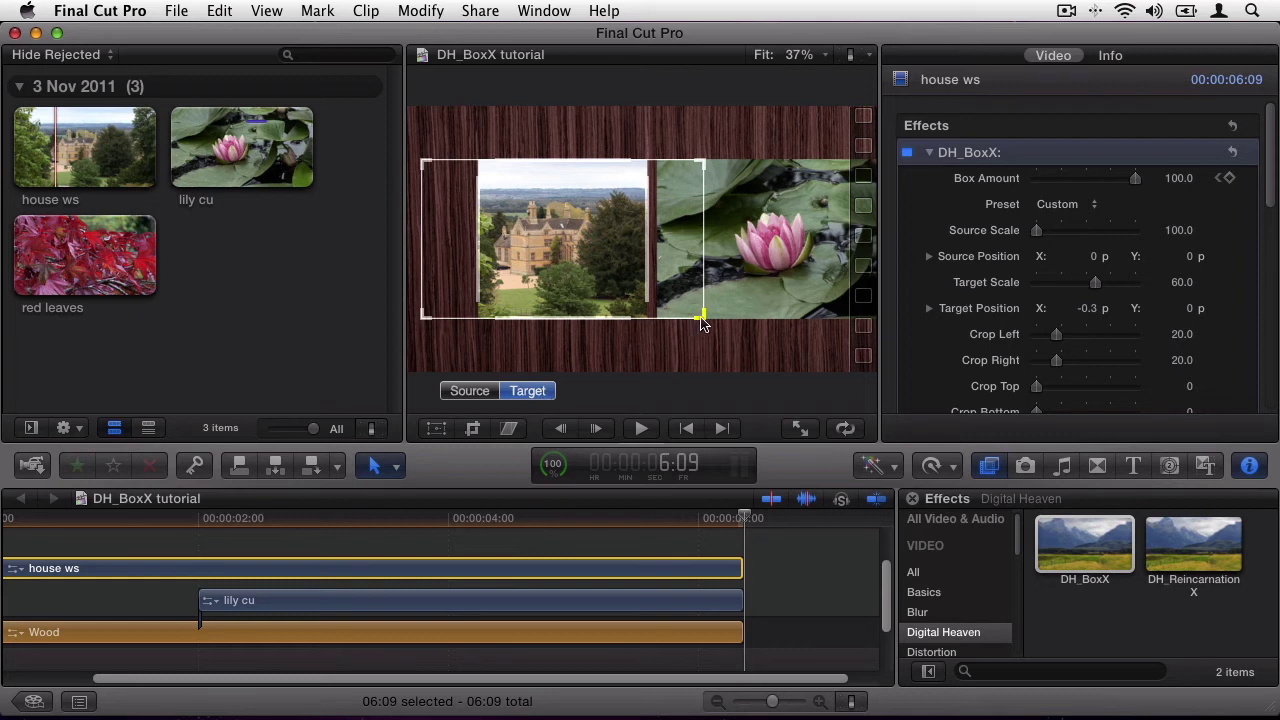
left_click_drag(703, 320, 623, 322)
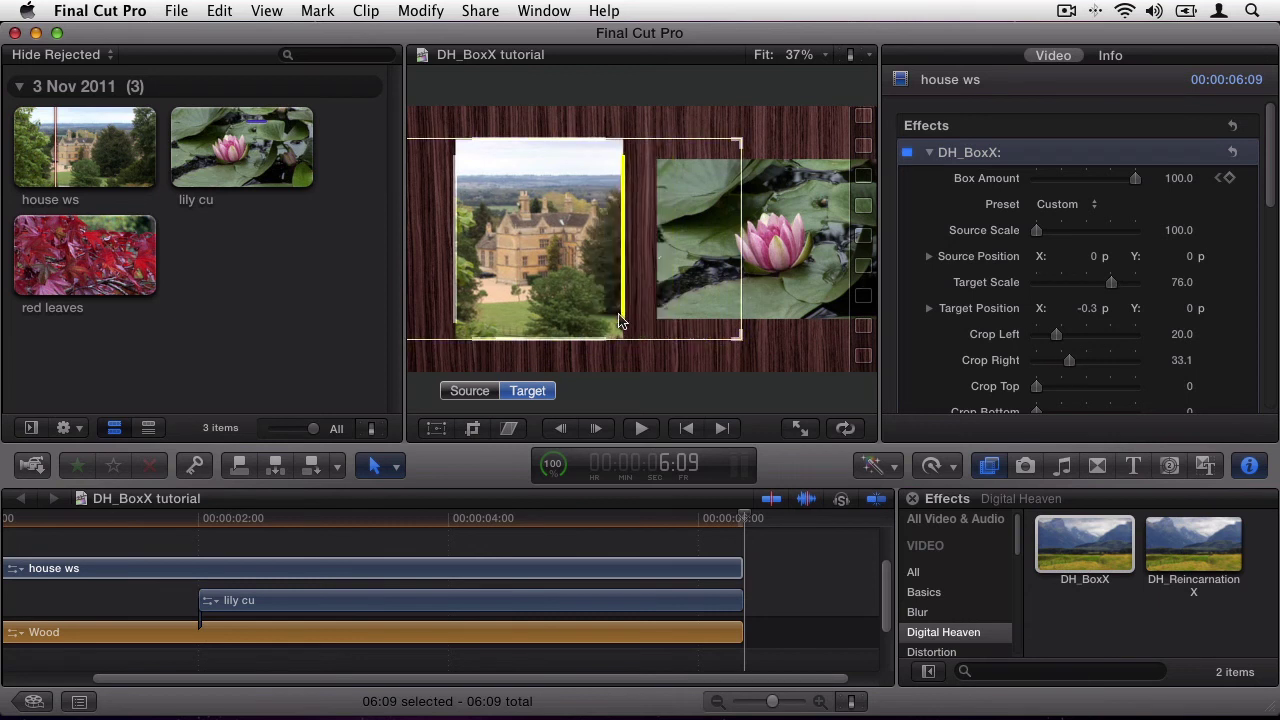
left_click_drag(564, 294, 700, 365)
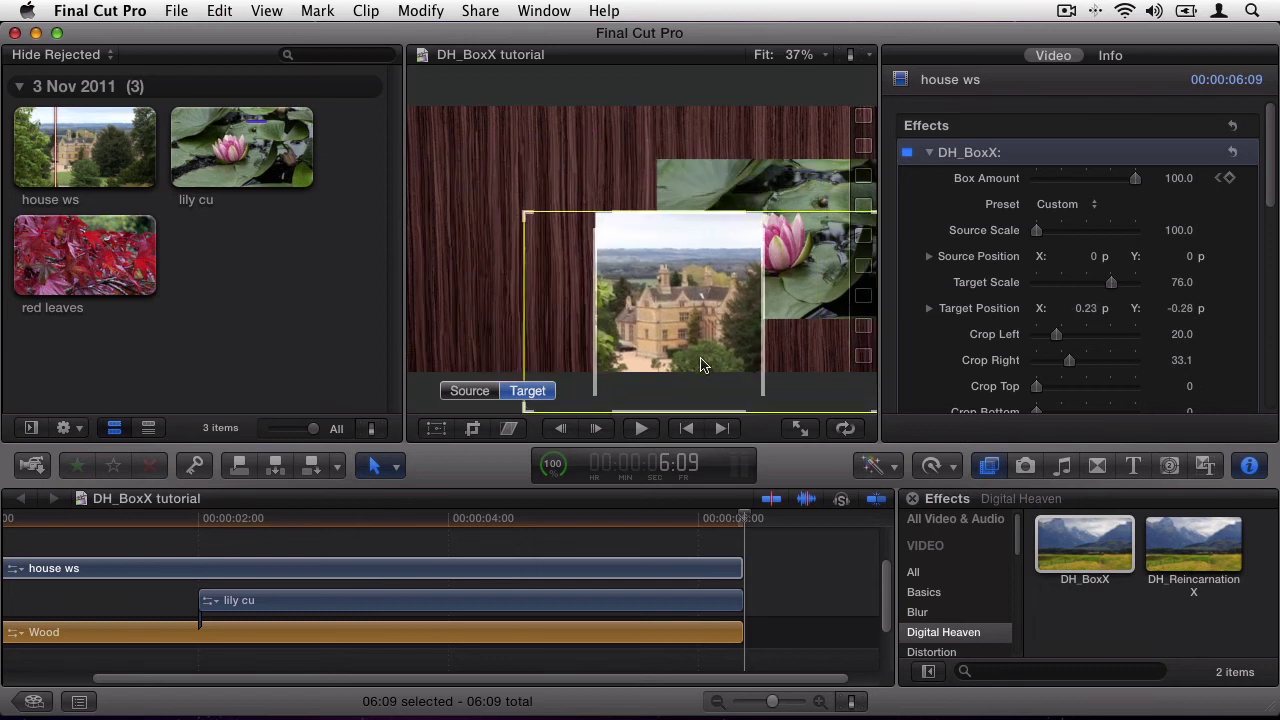
key("super+z")
key("super+z")
key("super+z")
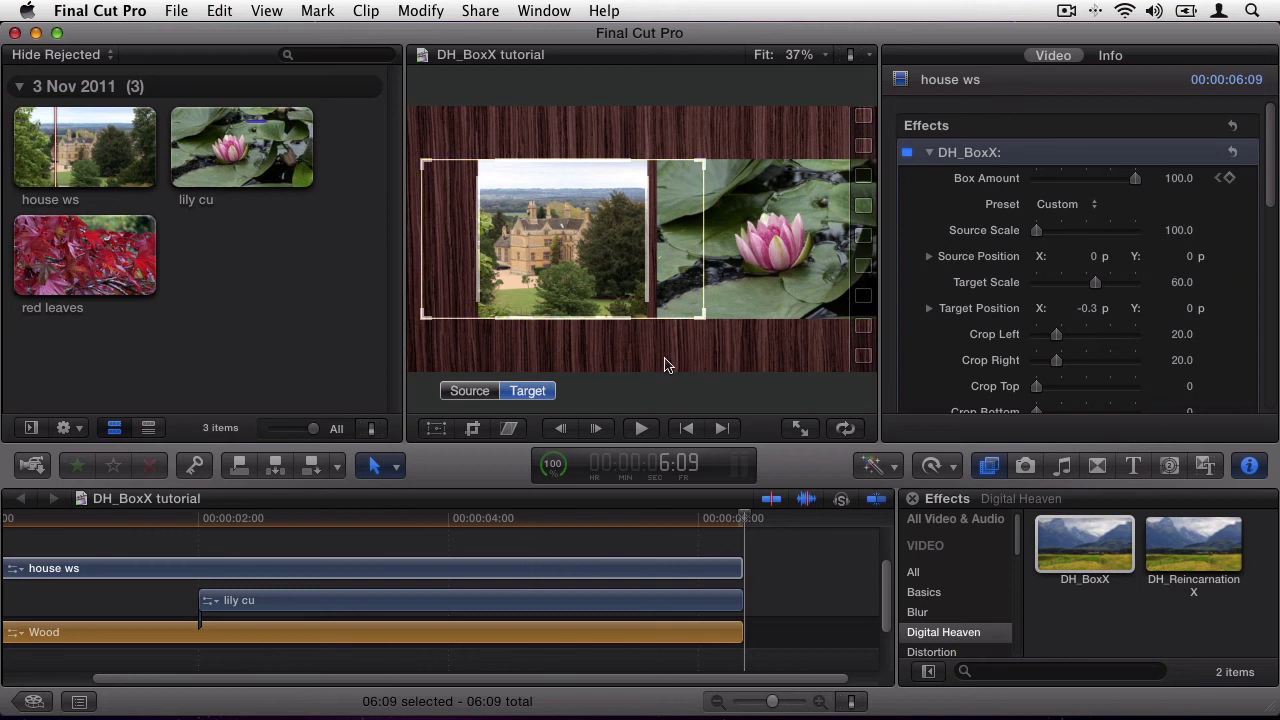
- Scale the house source inside its box to 120.6 and shift it right to 0.25, 0.02
left_click(486, 395)
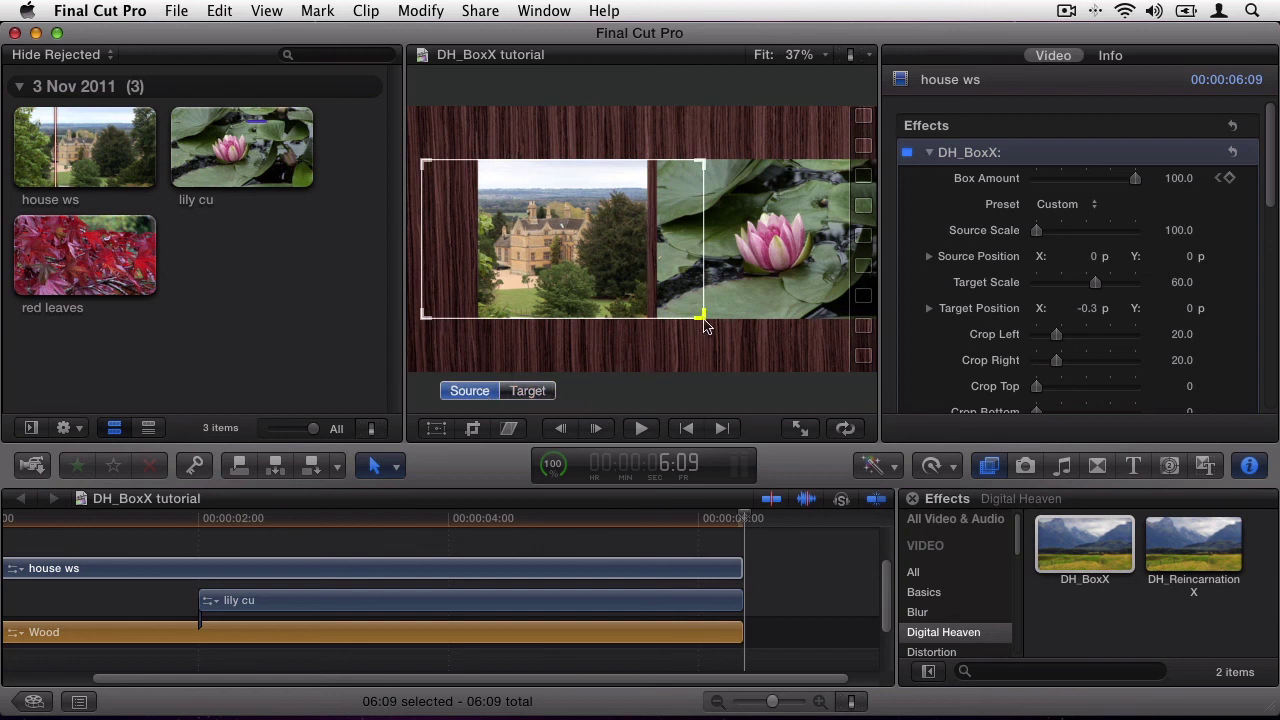
left_click_drag(703, 318, 712, 341)
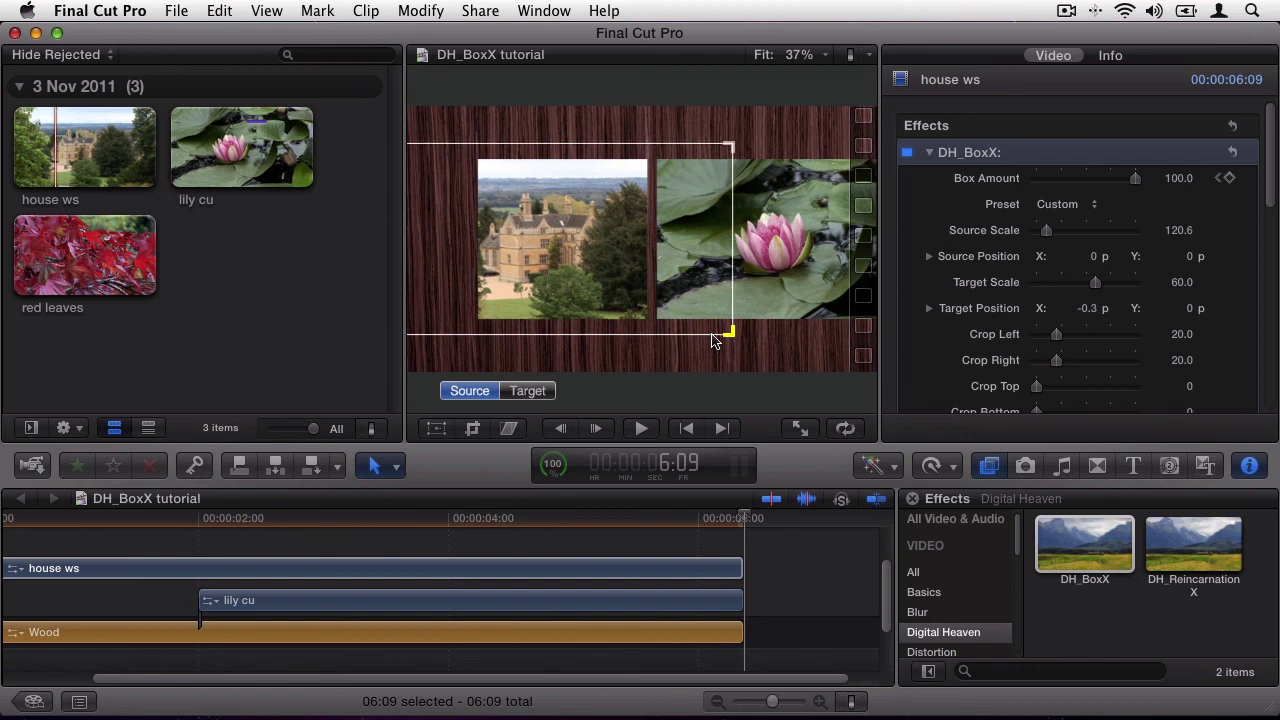
left_click_drag(585, 303, 621, 300)
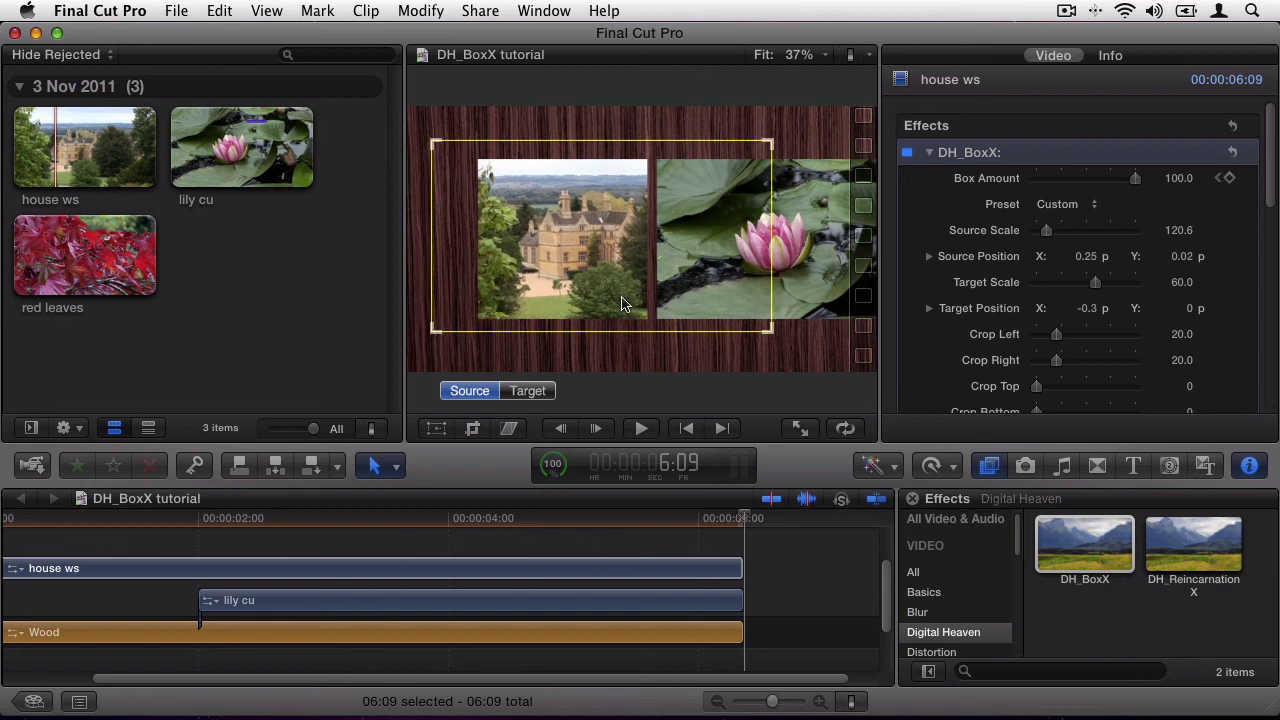
key("Home")
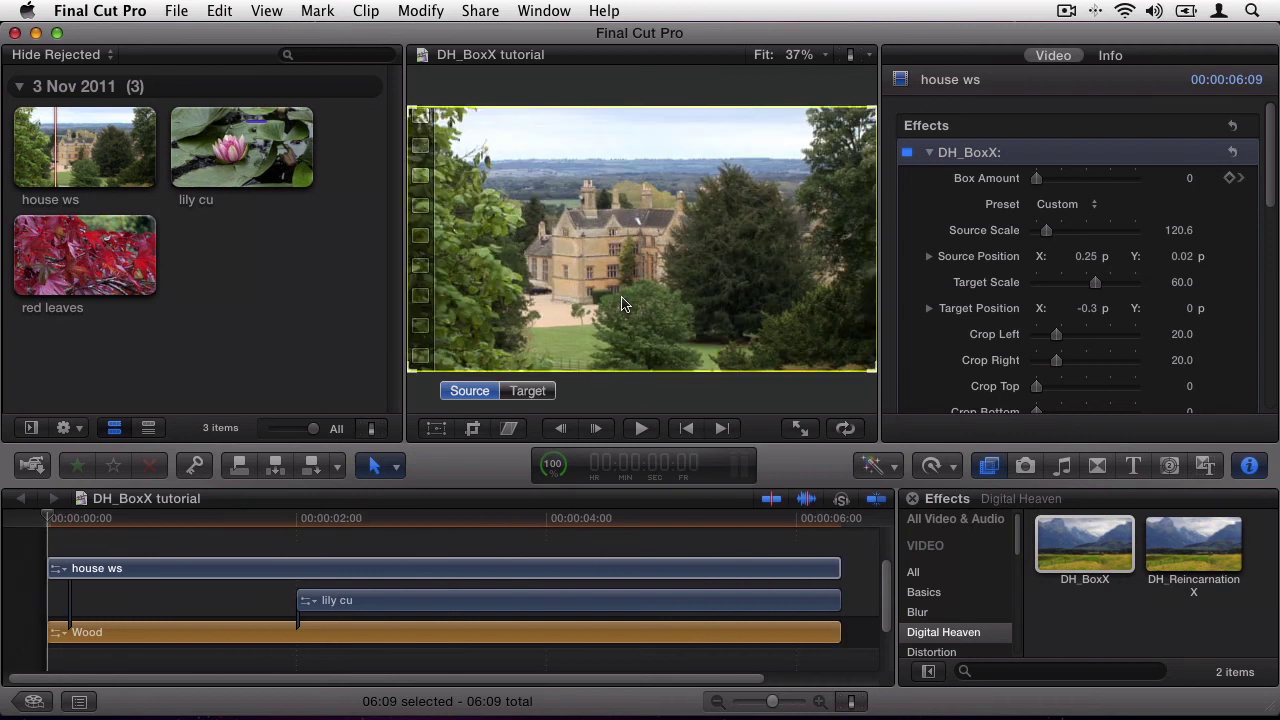